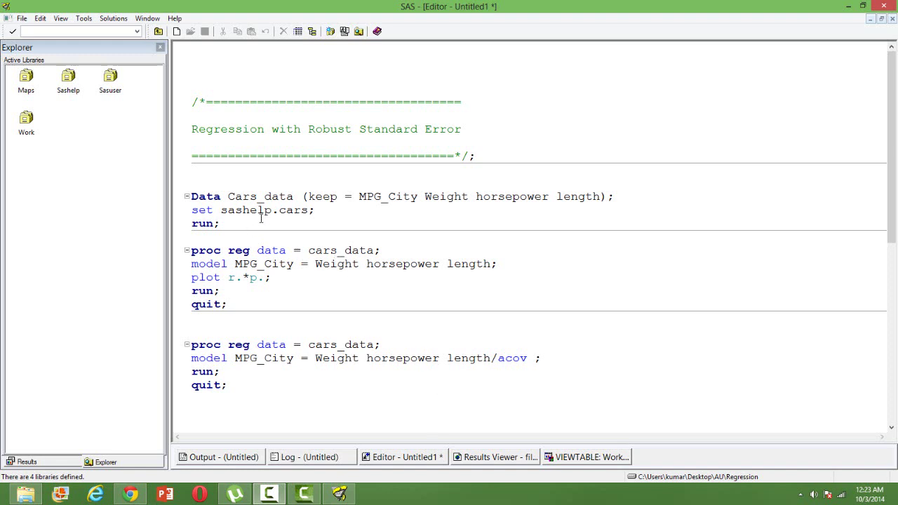
# Step: Review the Cars_data table's columns, close the table and return to the program editor
pyautogui.click(586, 458)
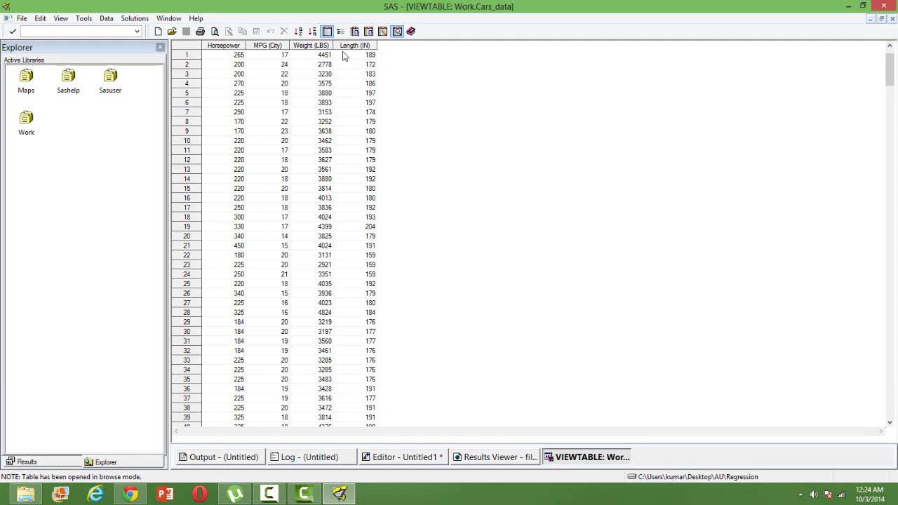
pyautogui.rightClick(576, 457)
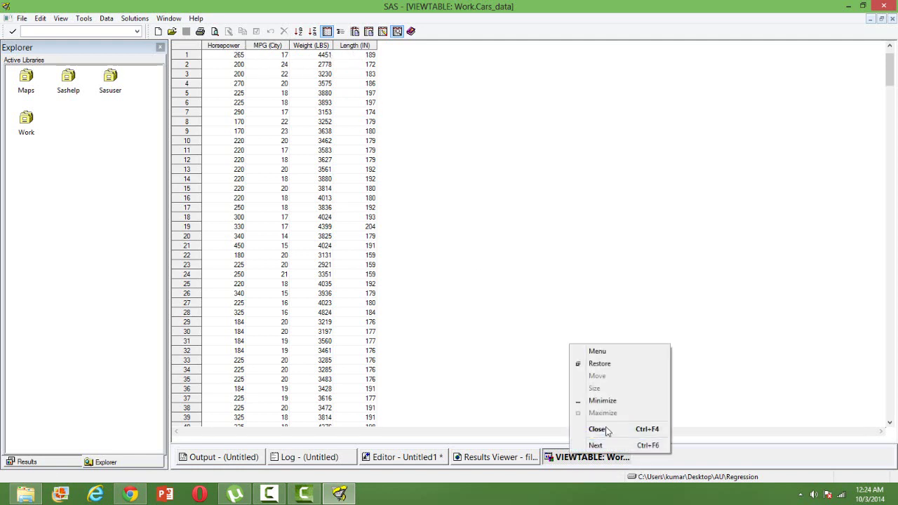
pyautogui.click(597, 429)
pyautogui.click(424, 457)
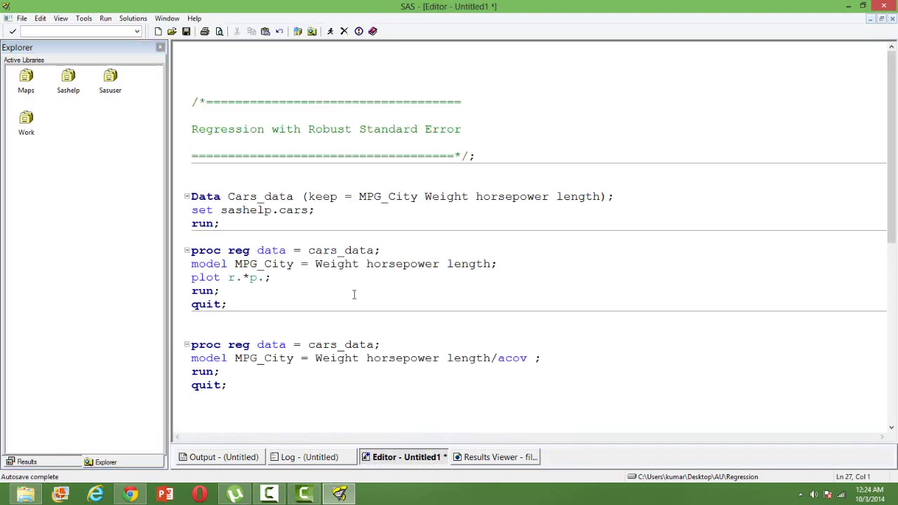
# Step: Highlight the plot r.*p. statement in the first proc reg block
pyautogui.click(229, 302)
pyautogui.click(287, 286)
pyautogui.click(279, 277)
pyautogui.moveTo(278, 277); pyautogui.dragTo(200, 278)
# Step: Run only the first proc reg block, which models MPG_City on Weight, horsepower and length with the plot statement
pyautogui.click(233, 309)
pyautogui.hotkey('shift', 'Home')
pyautogui.hotkey('shift', 'Up')
pyautogui.hotkey('shift', 'Up')
pyautogui.hotkey('shift', 'Up')
pyautogui.hotkey('shift', 'Up')
pyautogui.hotkey('shift', 'Up')
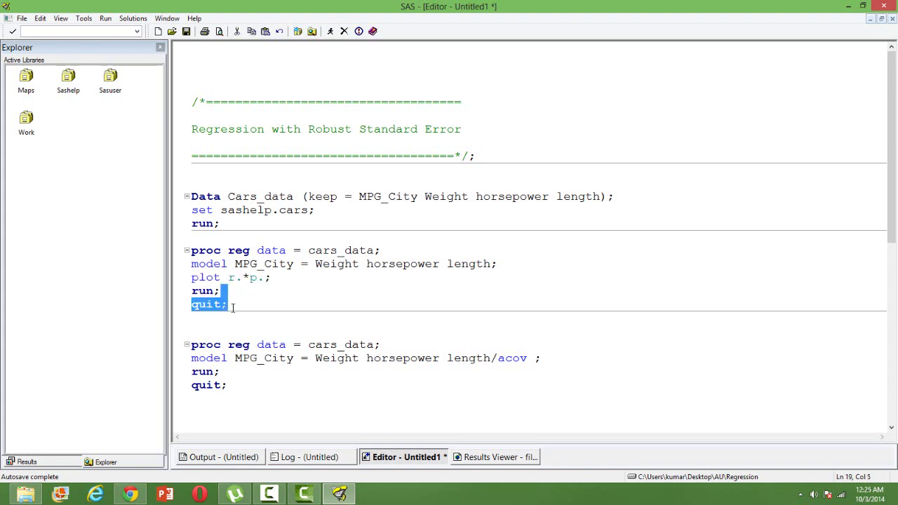
pyautogui.click(331, 31)
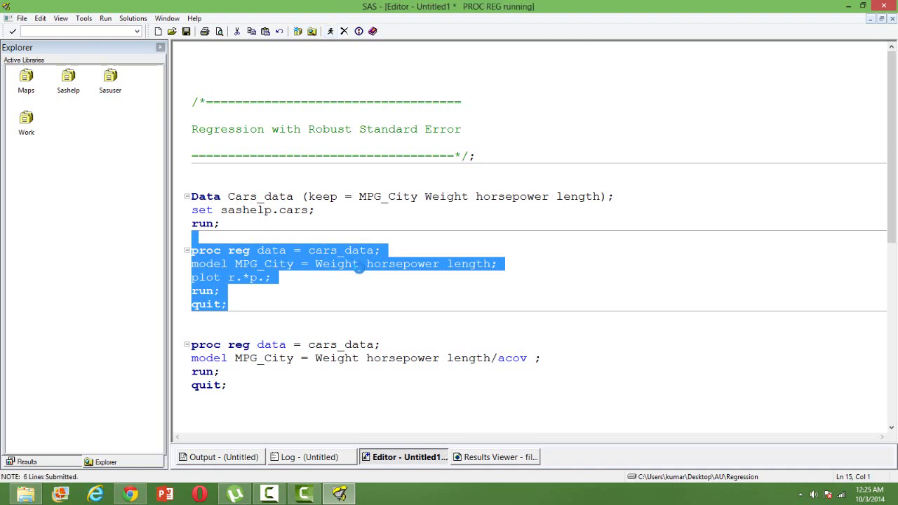
# Step: Open the regression results and go through the tables down to the residual versus predicted value plot
pyautogui.click(504, 458)
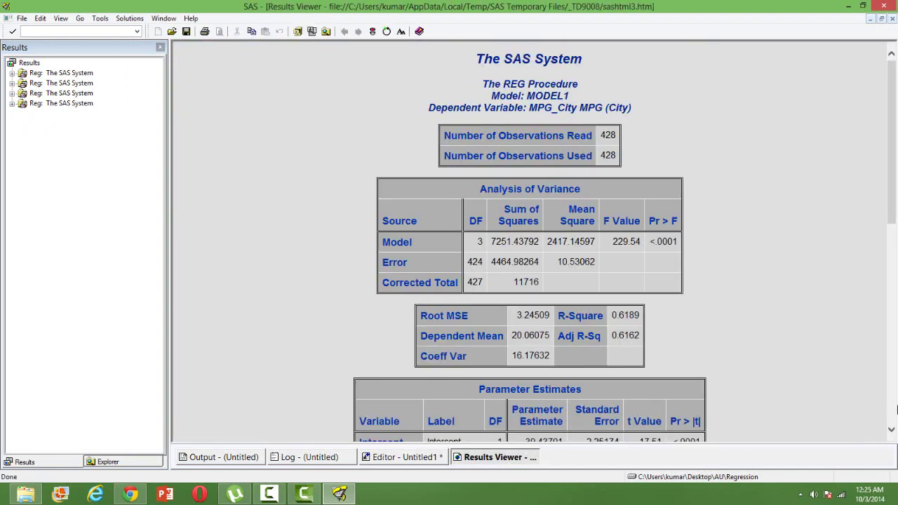
pyautogui.click(892, 432)
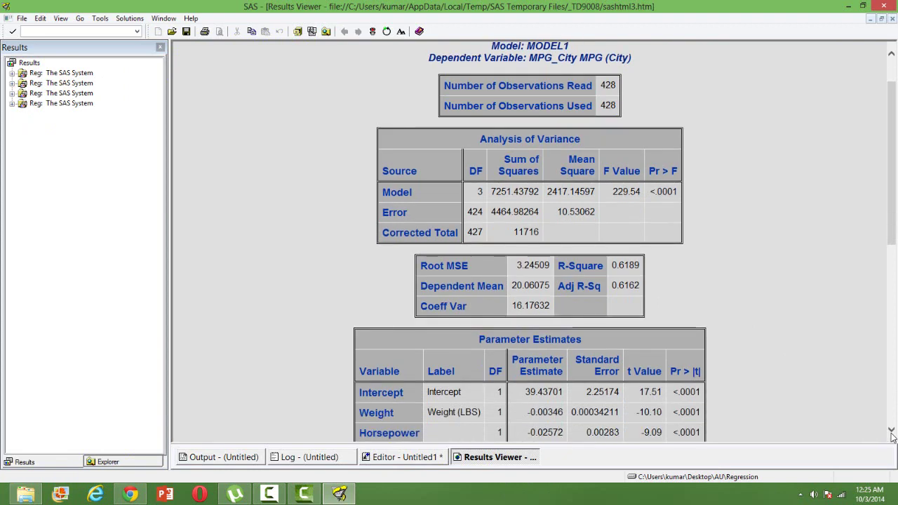
pyautogui.click(892, 431)
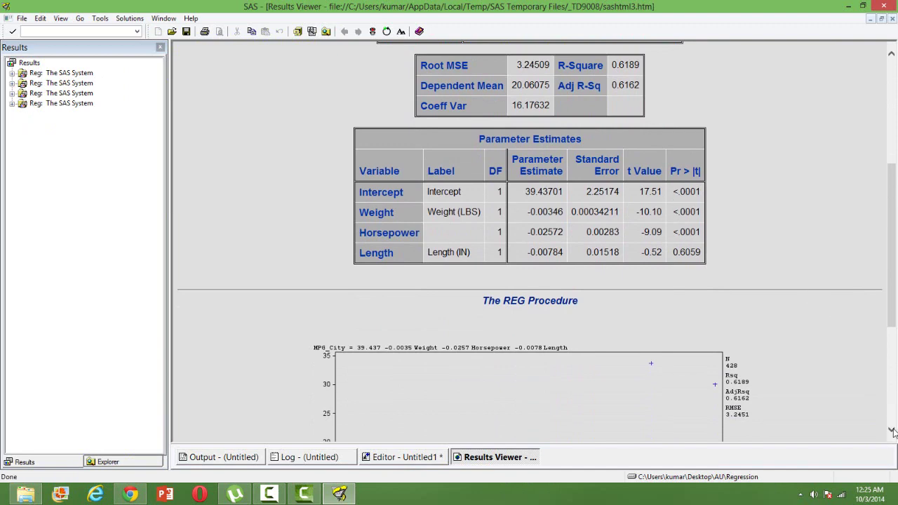
pyautogui.click(892, 431)
pyautogui.click(892, 432)
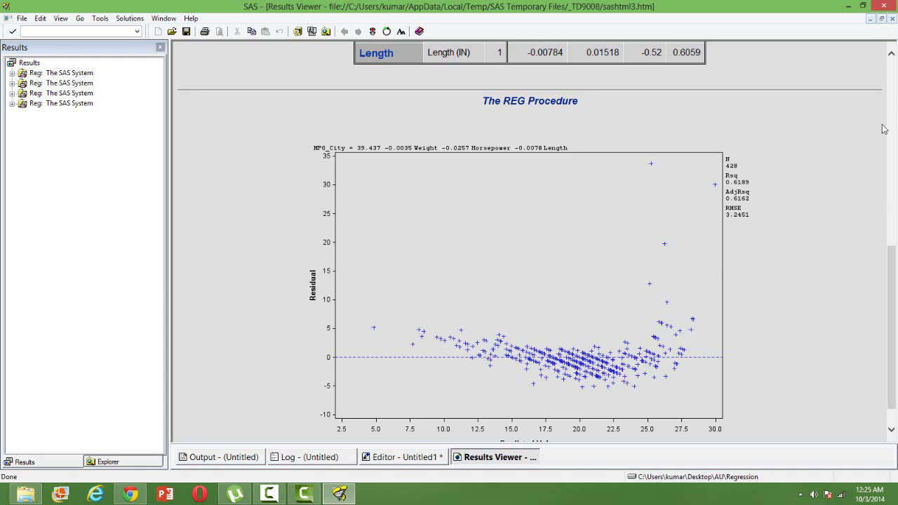
# Step: Examine the estimates and standard errors in the Parameter Estimates table, and return to the residual plot
pyautogui.click(892, 53)
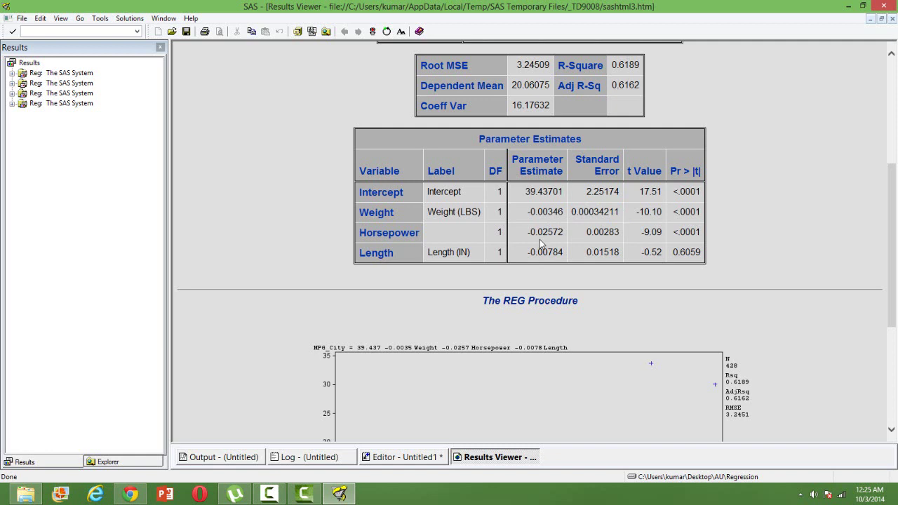
pyautogui.moveTo(514, 158); pyautogui.dragTo(624, 237)
pyautogui.click(553, 187)
pyautogui.click(891, 430)
pyautogui.click(892, 431)
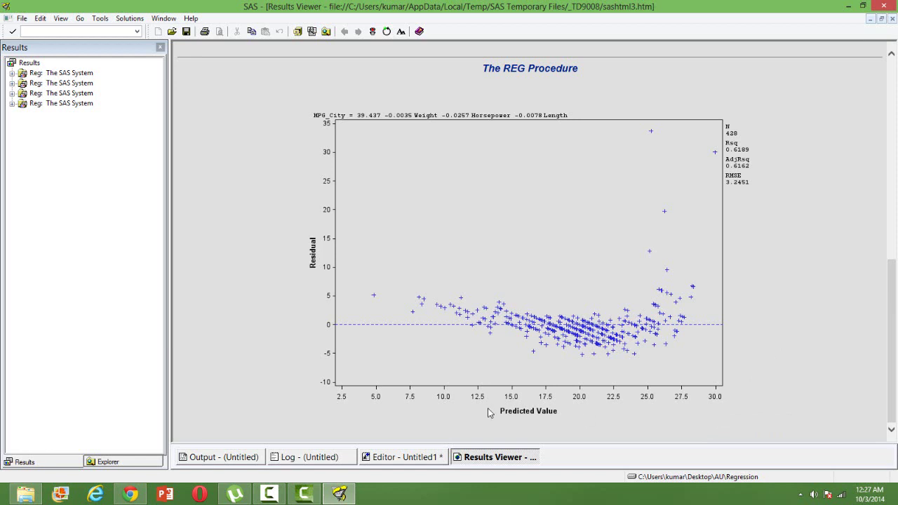
# Step: Return to the program editor and compare the acov option in the second regression block with the first block
pyautogui.click(423, 457)
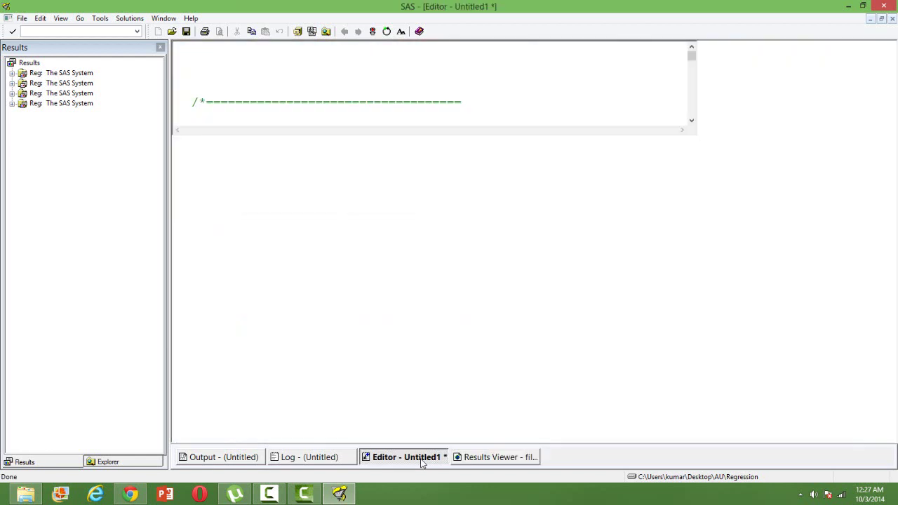
pyautogui.click(551, 383)
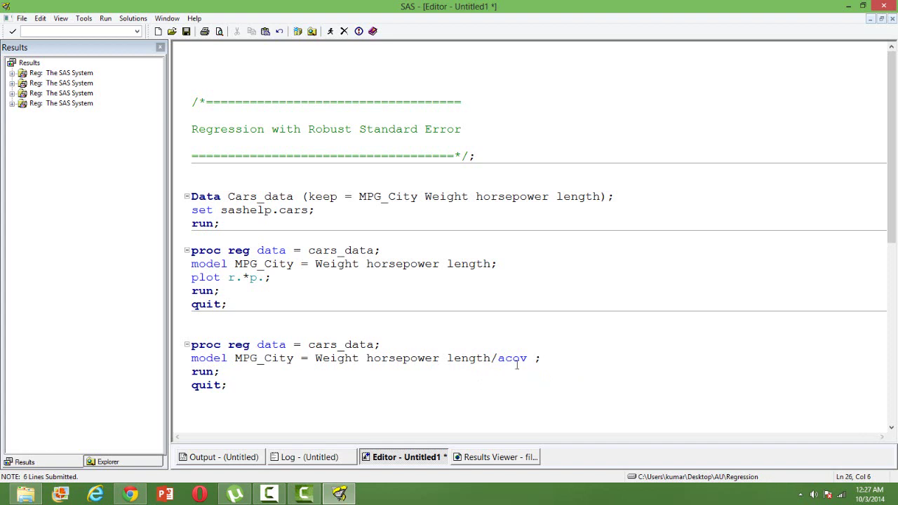
pyautogui.moveTo(498, 358); pyautogui.dragTo(563, 356)
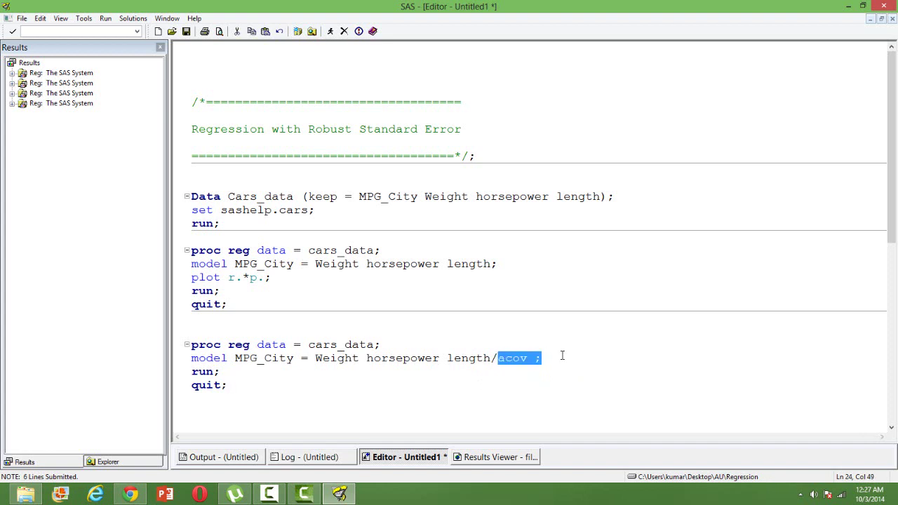
pyautogui.click(565, 372)
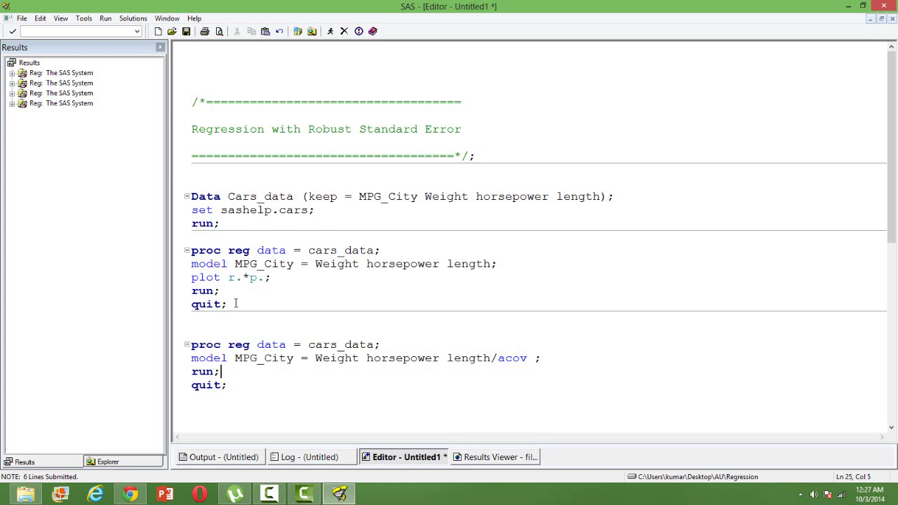
pyautogui.moveTo(236, 307); pyautogui.dragTo(191, 250)
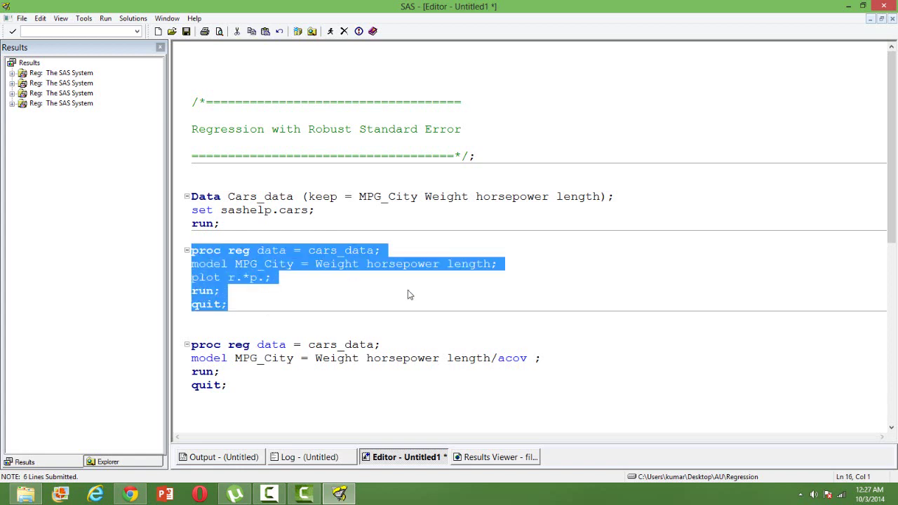
pyautogui.click(478, 328)
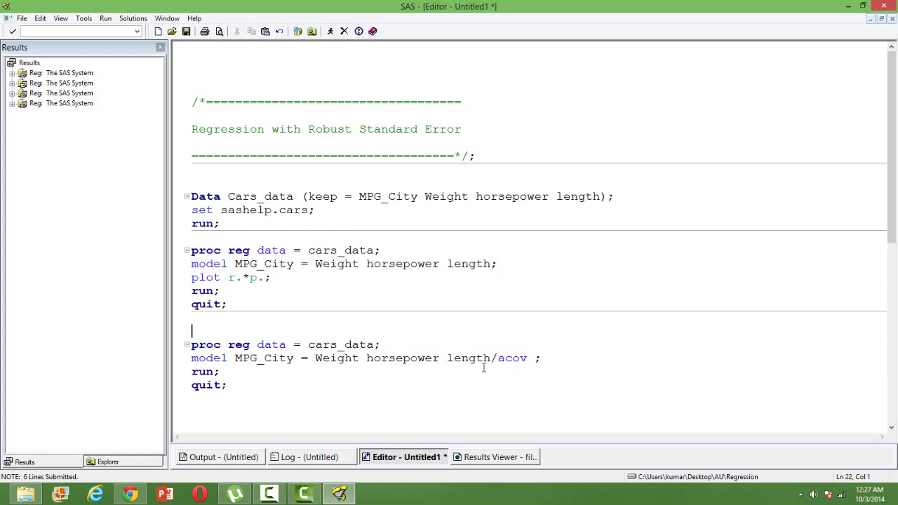
# Step: Recheck the first regression's residual plot against the code, and look over its Parameter Estimates table again
pyautogui.click(505, 457)
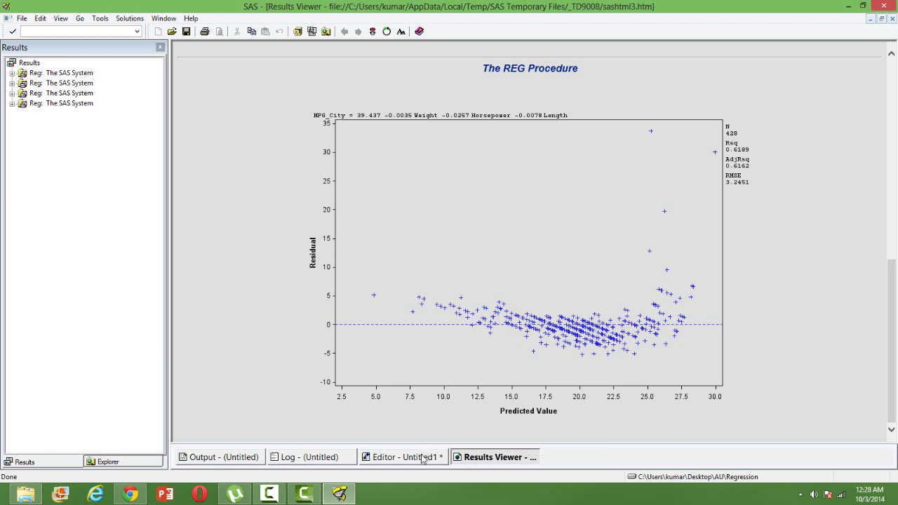
pyautogui.click(422, 456)
pyautogui.click(484, 393)
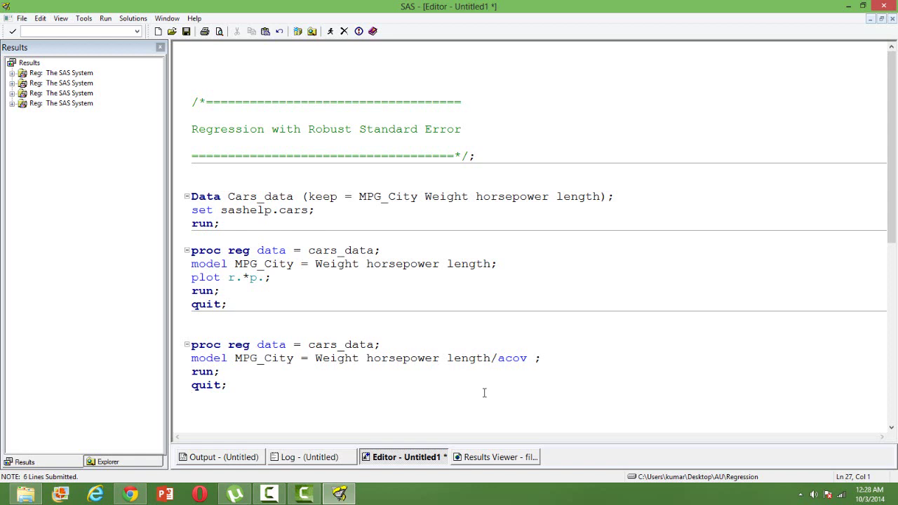
pyautogui.click(496, 457)
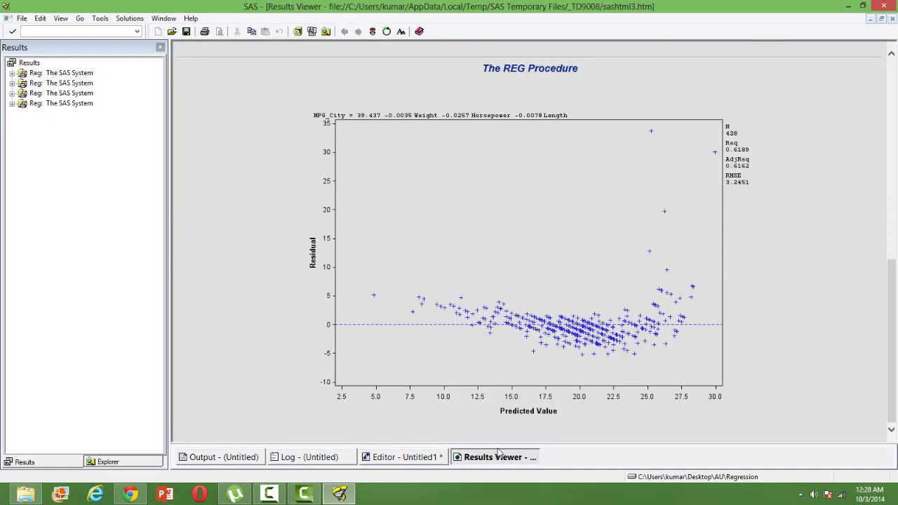
pyautogui.click(892, 55)
pyautogui.scroll(3, 713, 245)
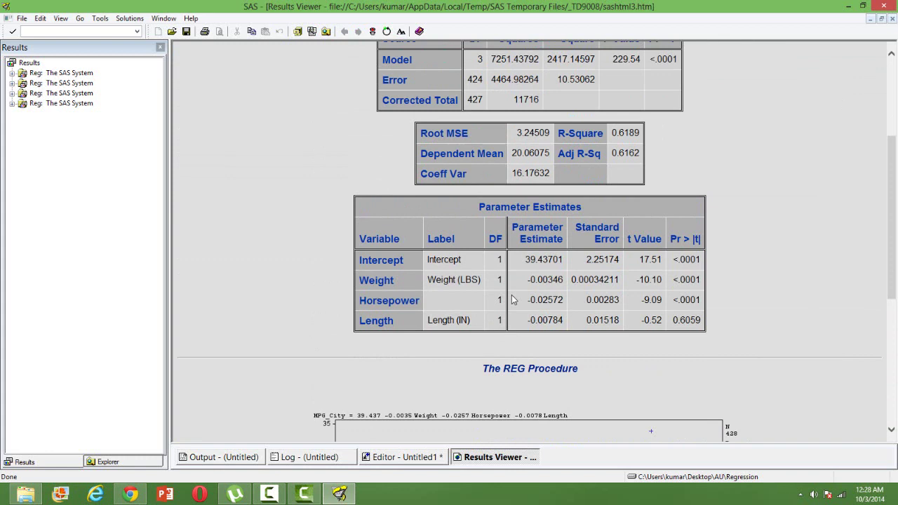
# Step: Run only the second proc reg block in the editor, which uses the acov option on the model statement
pyautogui.click(404, 457)
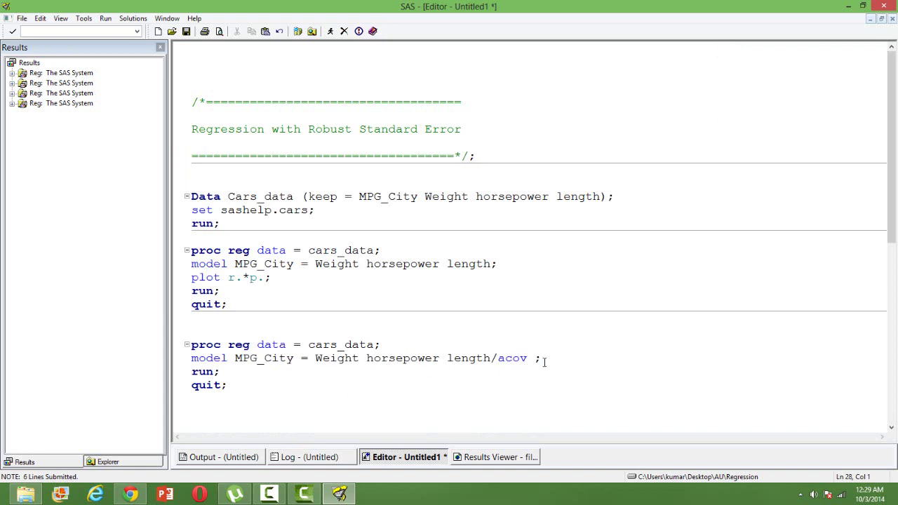
pyautogui.click(449, 397)
pyautogui.keyDown('shift'); pyautogui.click(194, 329); pyautogui.keyUp('shift')
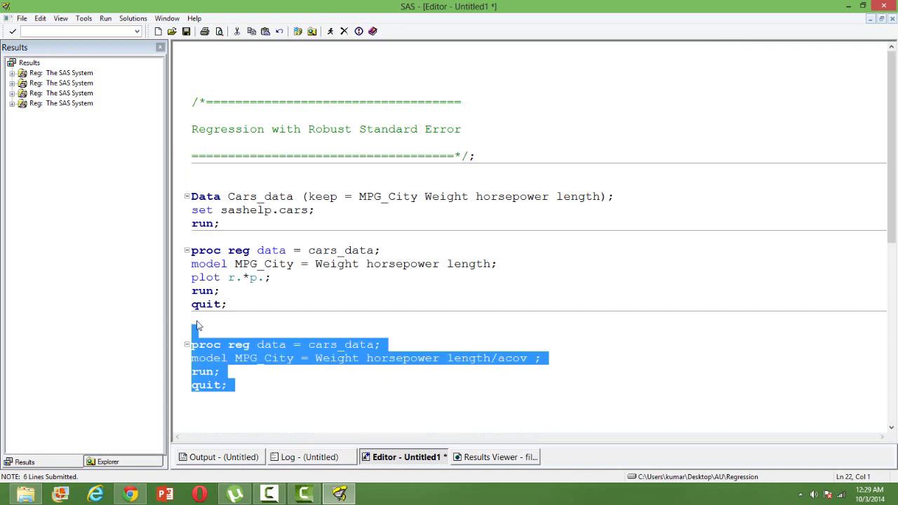
pyautogui.click(331, 32)
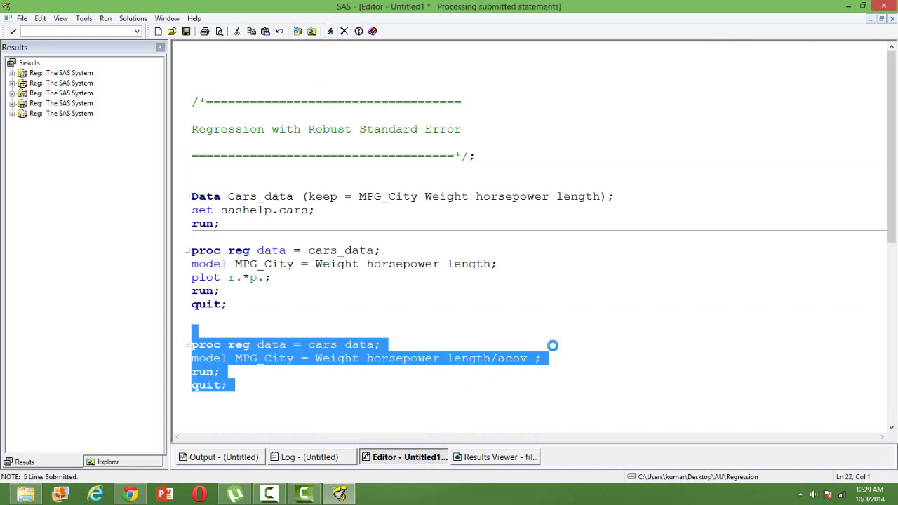
# Step: Open the new regression results and examine the covariance table and the ordinary columns of the Parameter Estimates table
pyautogui.click(528, 462)
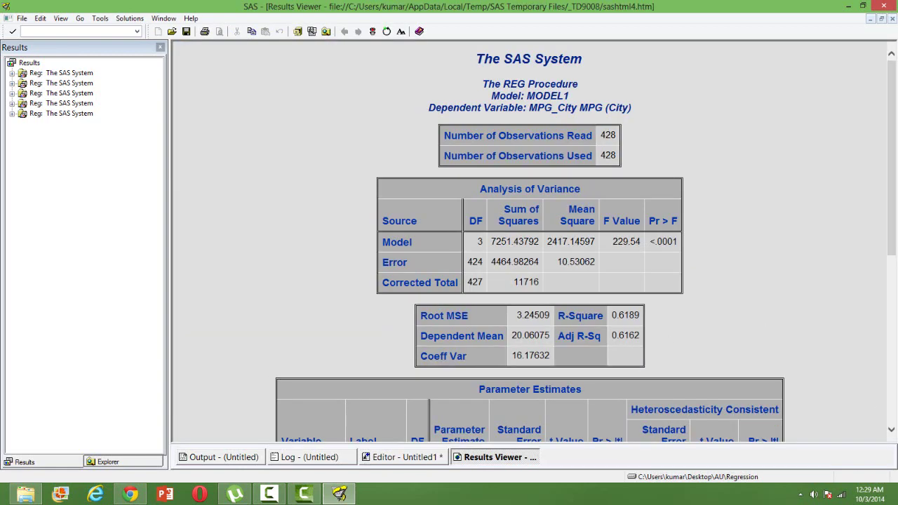
pyautogui.click(892, 430)
pyautogui.click(892, 430)
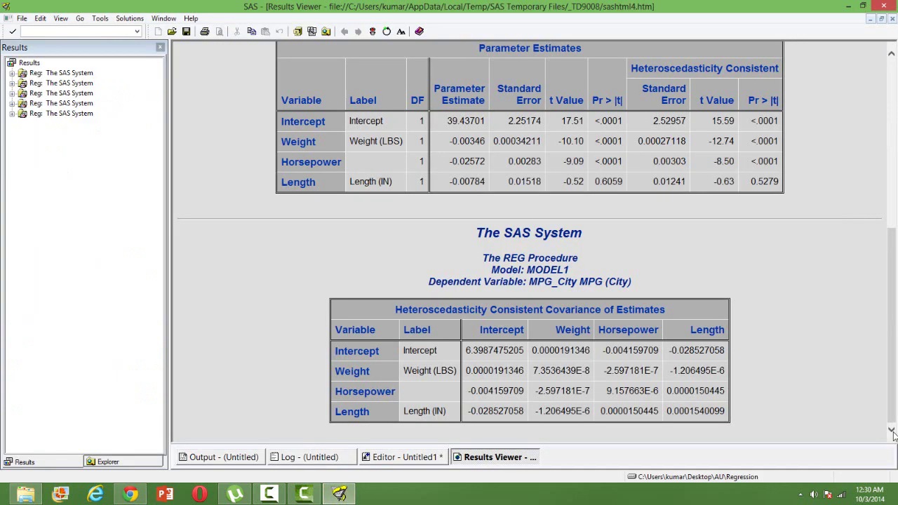
pyautogui.scroll(2, 893, 433)
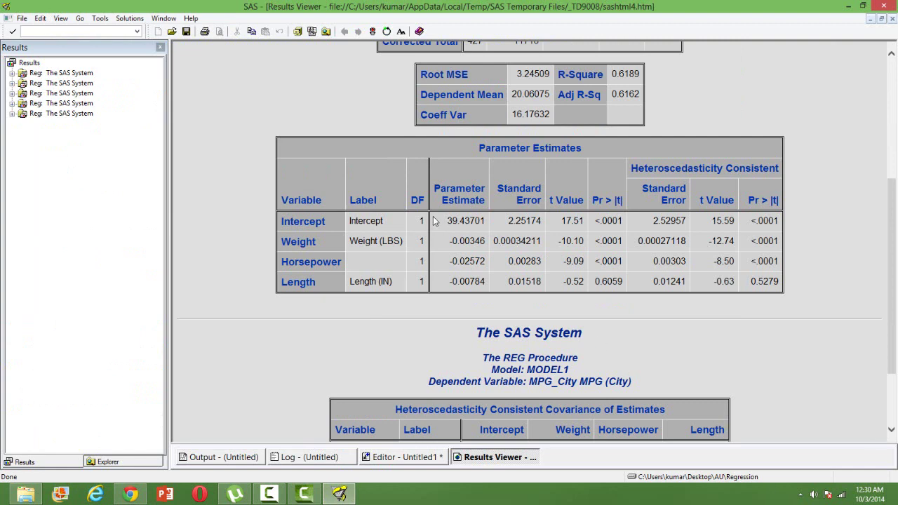
pyautogui.moveTo(433, 220); pyautogui.dragTo(621, 278)
pyautogui.click(608, 279)
# Step: Compare the ordinary and heteroscedasticity consistent standard errors for Intercept, Weight and Horsepower
pyautogui.doubleClick(511, 222)
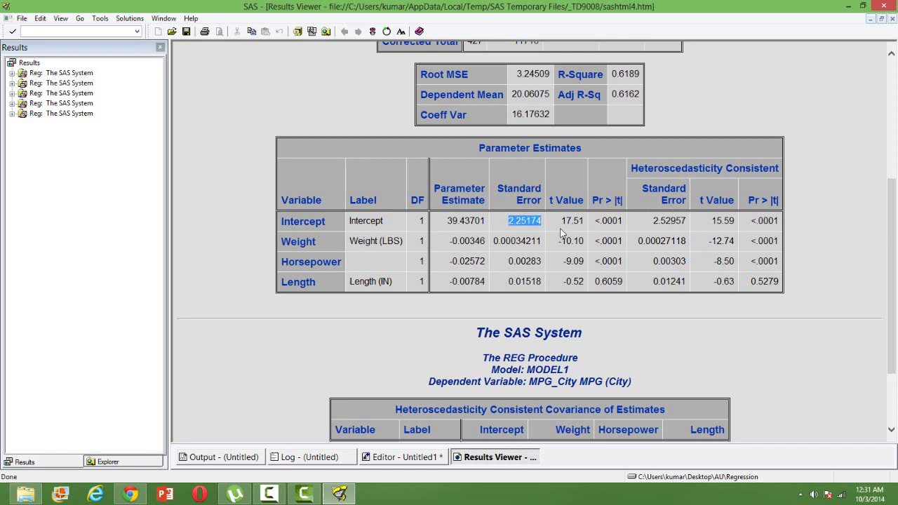
pyautogui.doubleClick(661, 220)
pyautogui.click(527, 259)
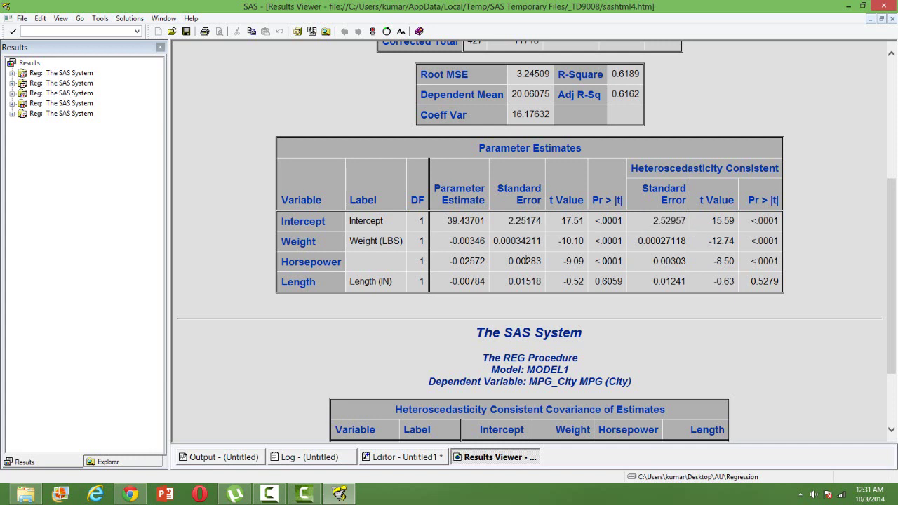
pyautogui.doubleClick(496, 243)
pyautogui.click(641, 243)
pyautogui.doubleClick(640, 242)
pyautogui.moveTo(509, 262); pyautogui.dragTo(541, 264)
pyautogui.moveTo(651, 261); pyautogui.dragTo(676, 264)
pyautogui.click(676, 298)
# Step: Compare the ordinary and heteroscedasticity consistent t values for the Intercept, and switch back to the program editor
pyautogui.moveTo(560, 224); pyautogui.dragTo(585, 224)
pyautogui.moveTo(712, 224); pyautogui.dragTo(734, 225)
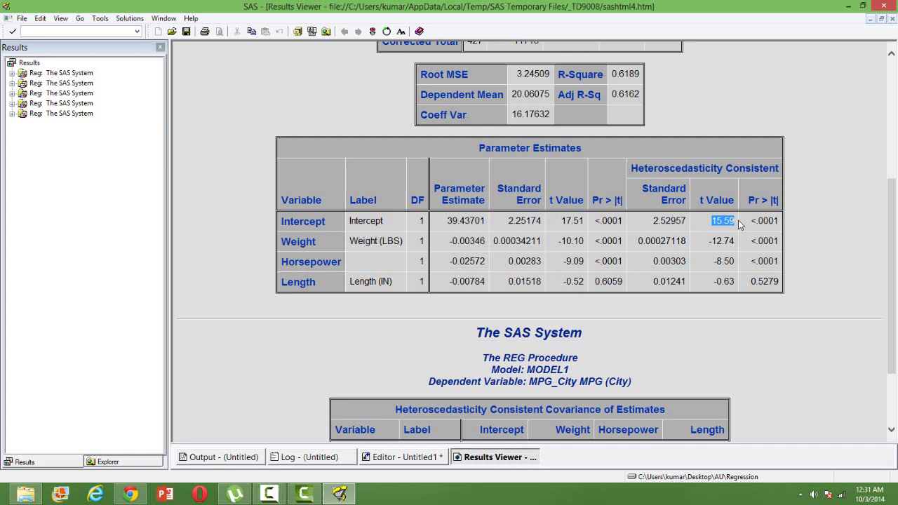
pyautogui.click(717, 264)
pyautogui.click(776, 367)
pyautogui.click(413, 457)
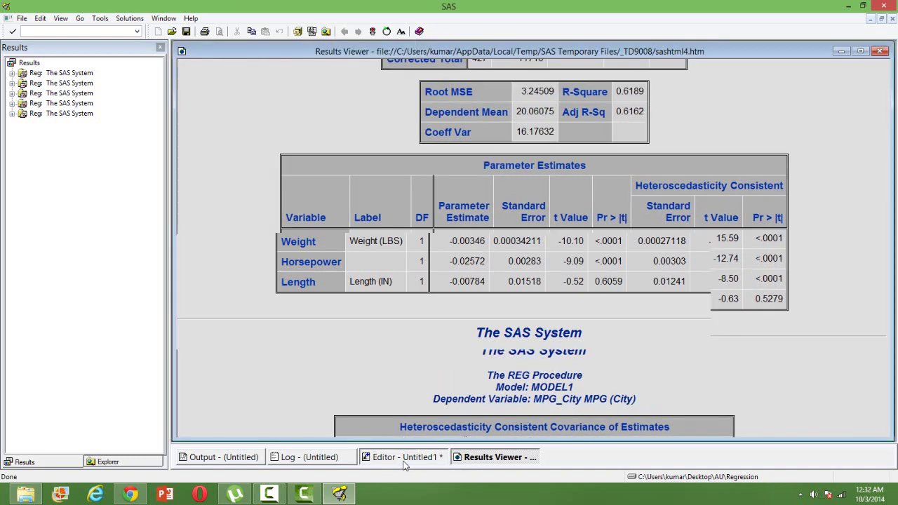